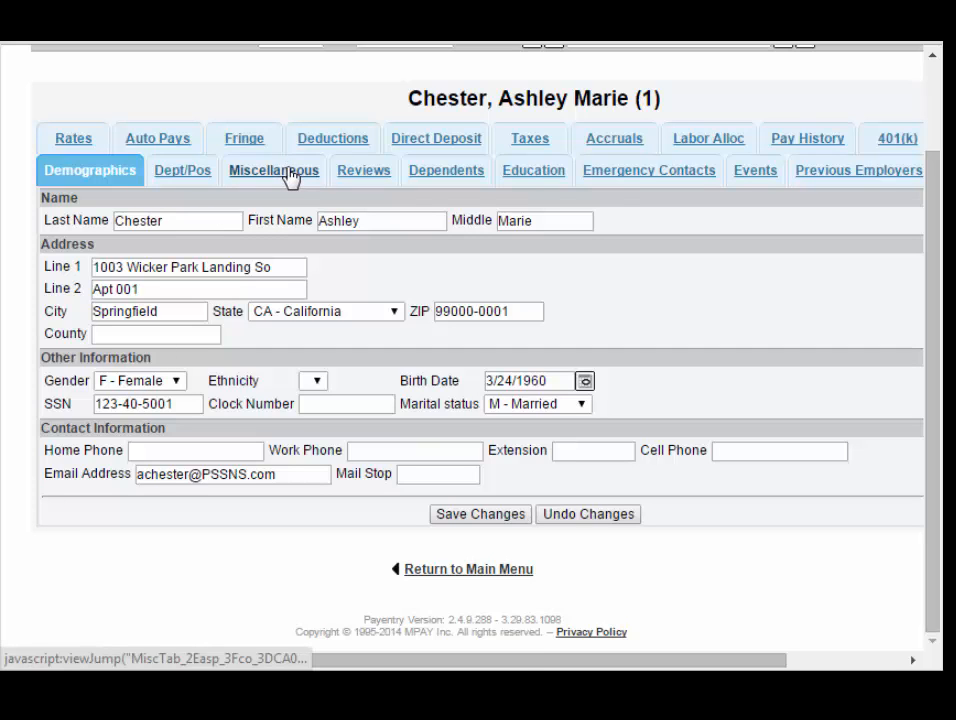
Switch the current employee's record to its Miscellaneous page.
click(290, 177)
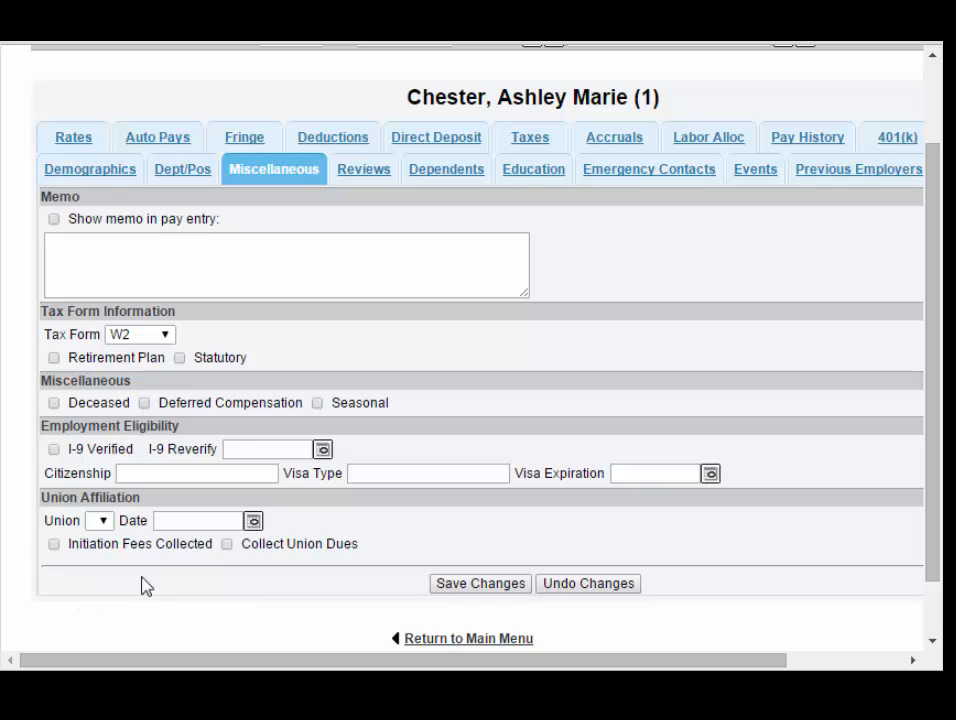
Go from the Main Menu into Company Setup's Employee Custom Fields page.
click(493, 643)
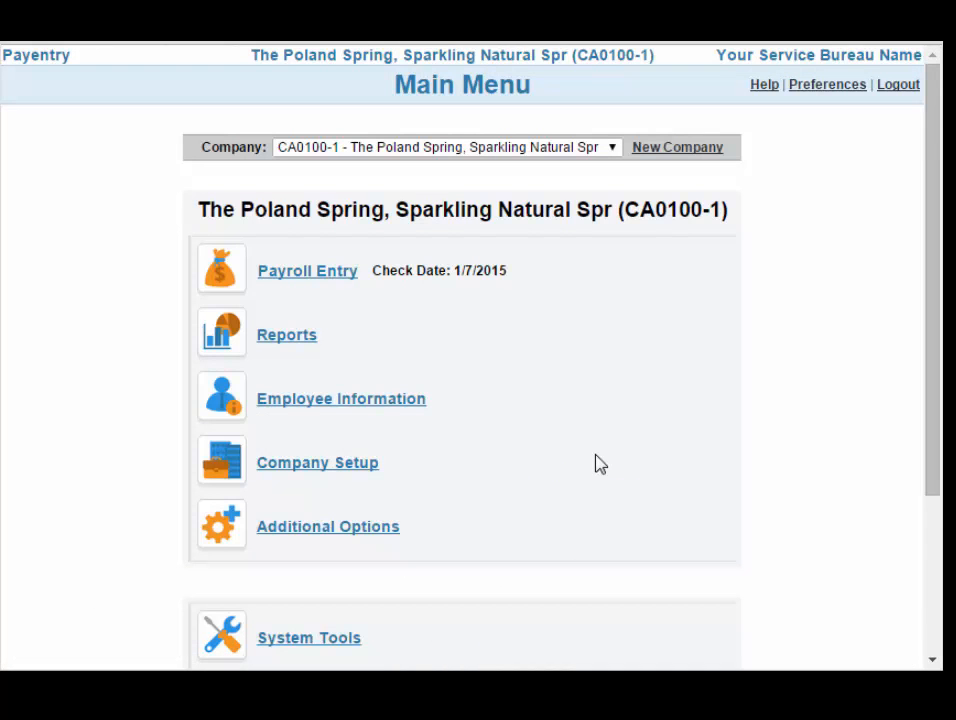
click(336, 464)
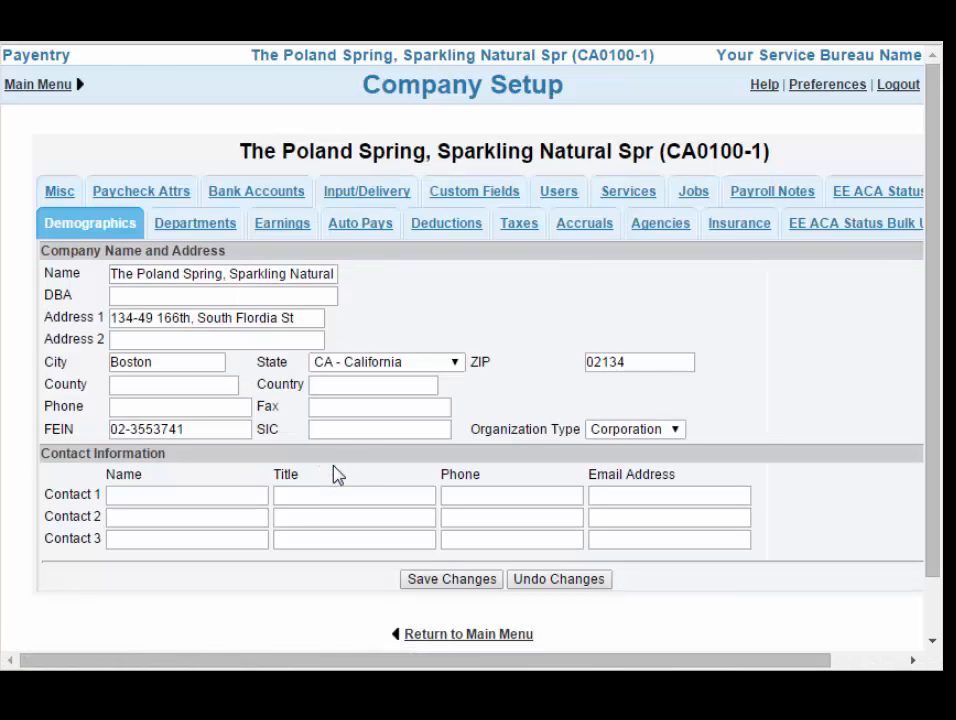
click(497, 201)
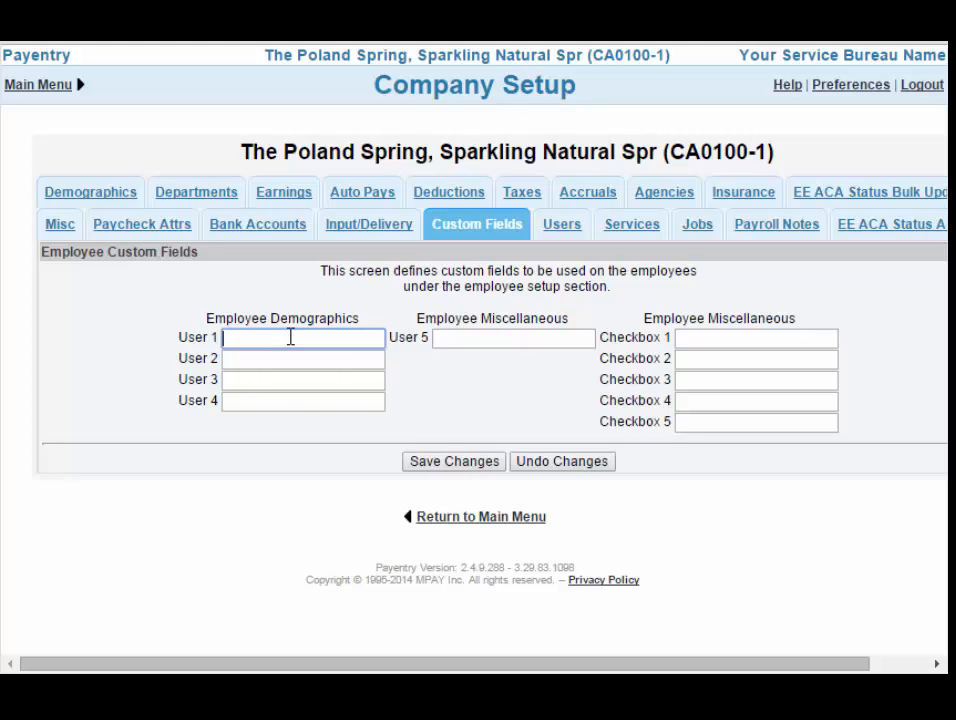
Label custom field User 1 as 'Drivers License', without the apostrophe, and save.
text(Driver's License)
click(445, 468)
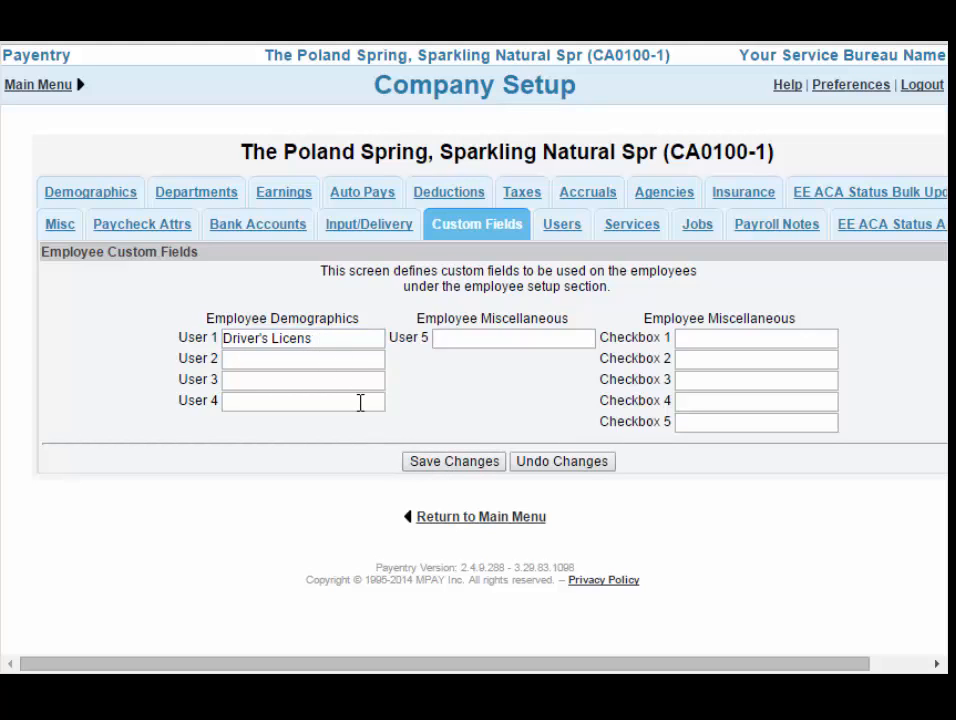
click(264, 338)
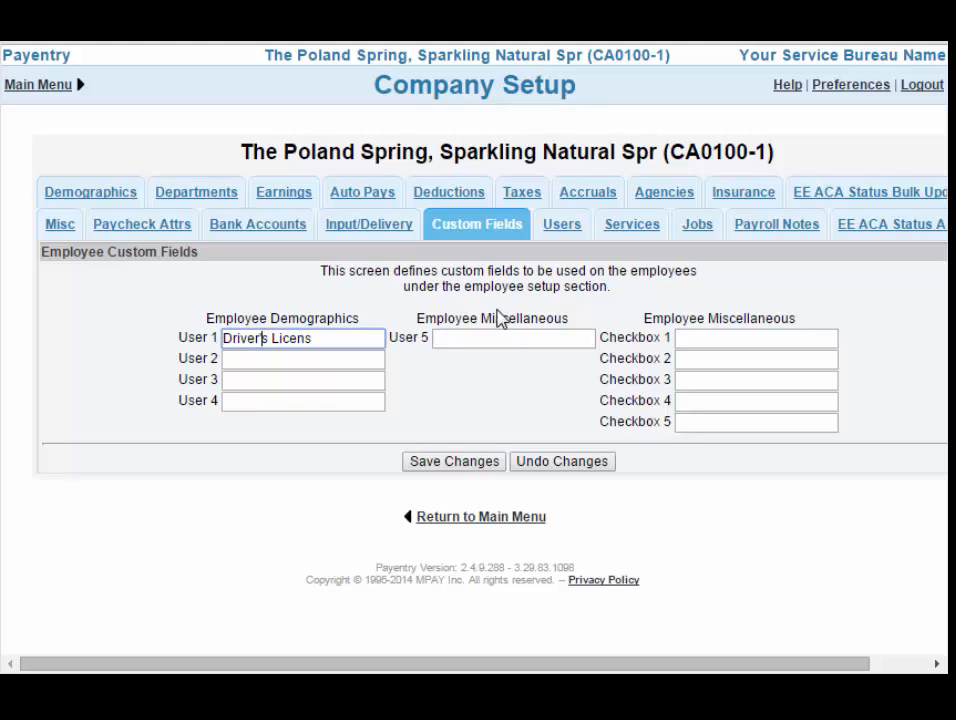
key(BackSpace)
click(315, 341)
text(e)
click(461, 471)
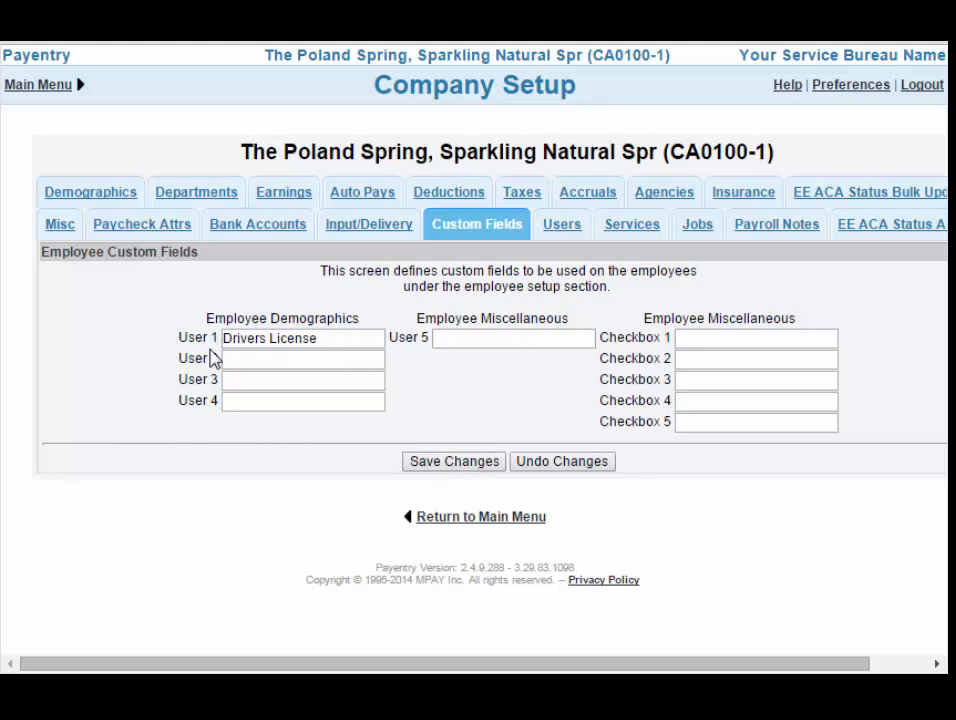
Label custom field User 2 as 'Favorite Candy' and save it.
click(321, 361)
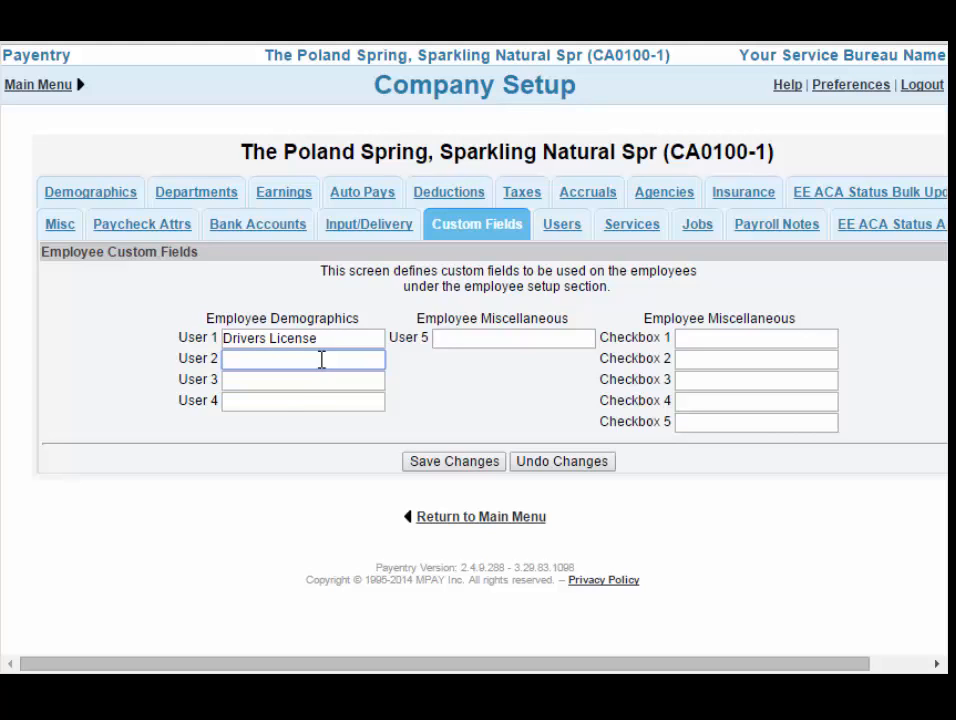
text(Favorite Candy)
click(464, 463)
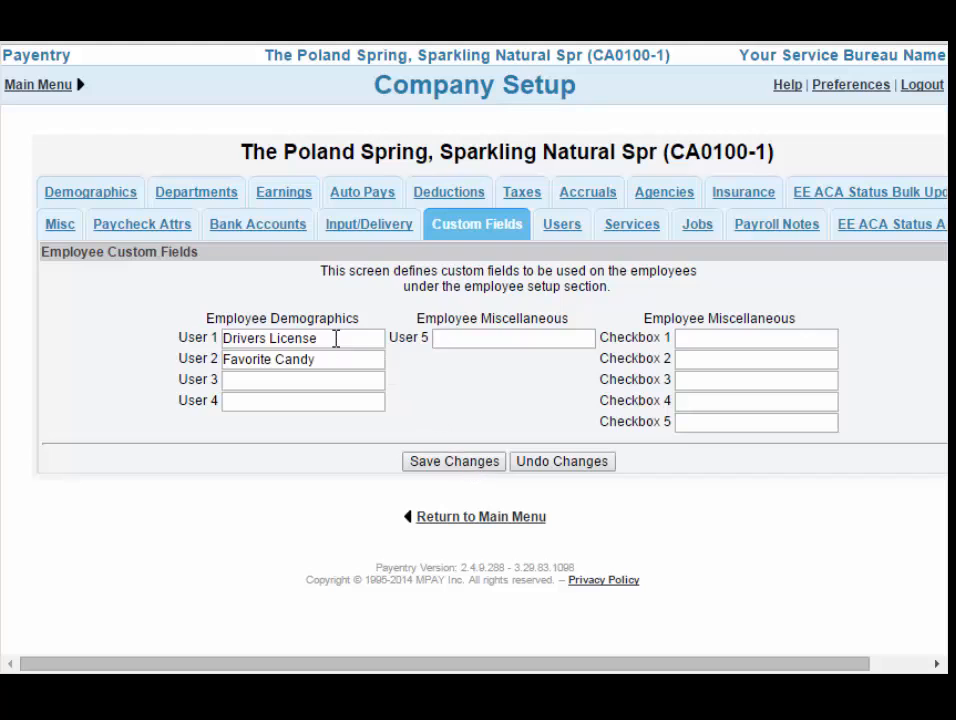
click(466, 338)
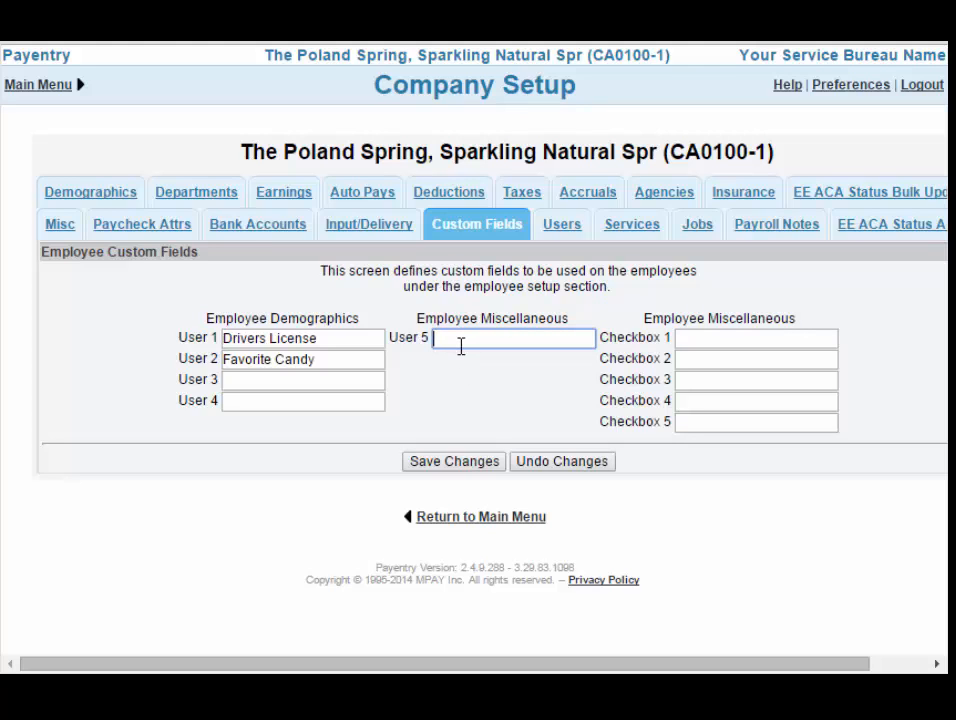
Name User 5 'Shirt Size', Checkbox 1 'Softball Team', Checkbox 2 'Relocate?', then save.
text(Shirt Size)
click(696, 336)
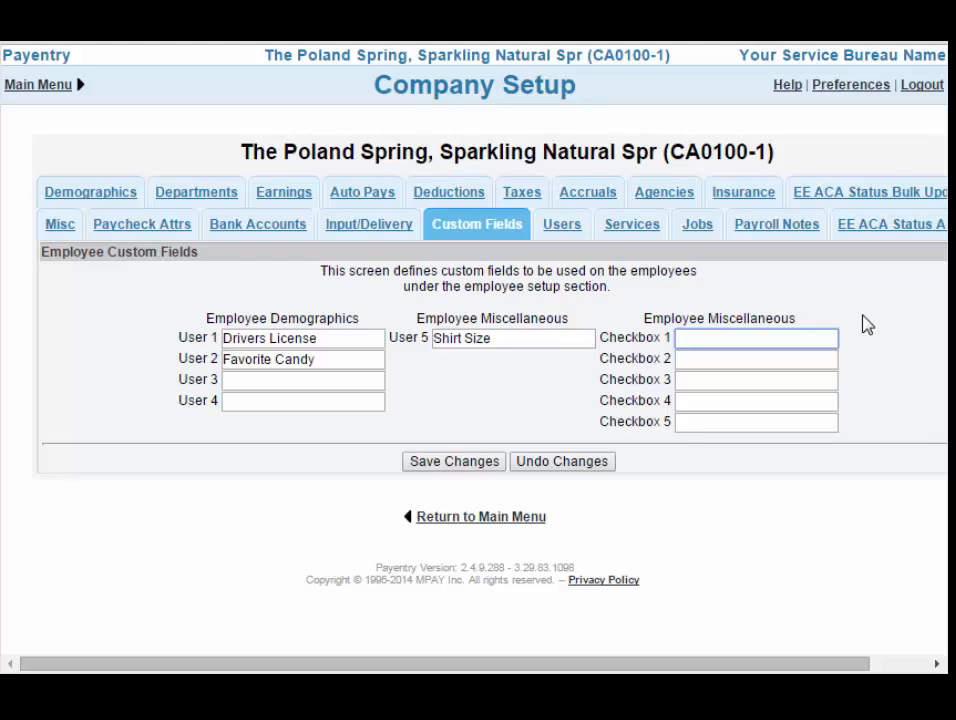
text(Softball Team)
click(706, 358)
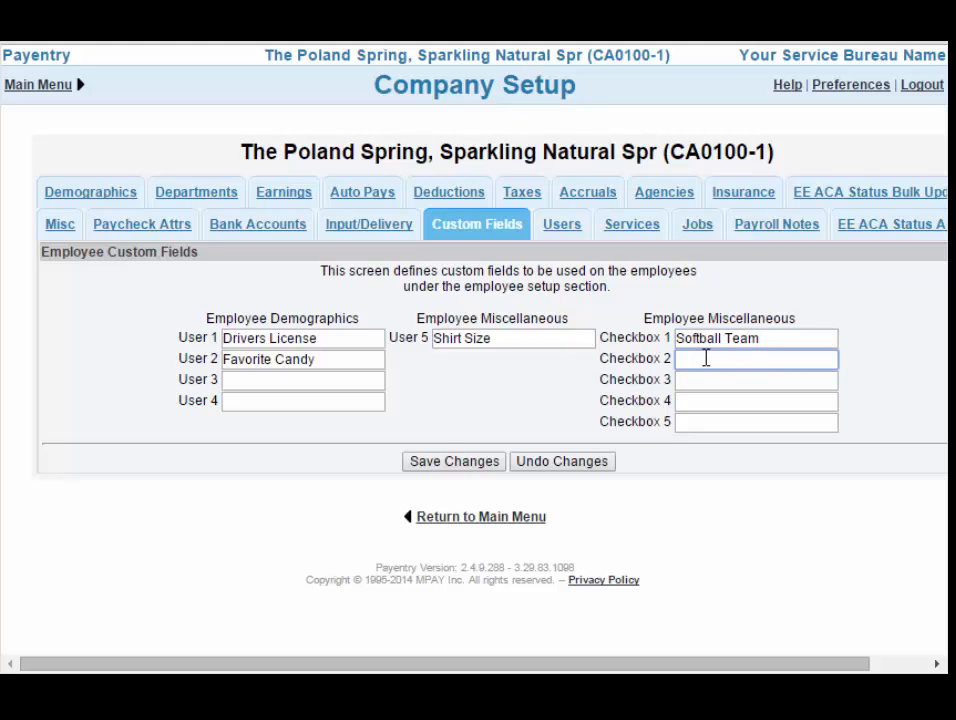
text(Relocate?)
click(492, 463)
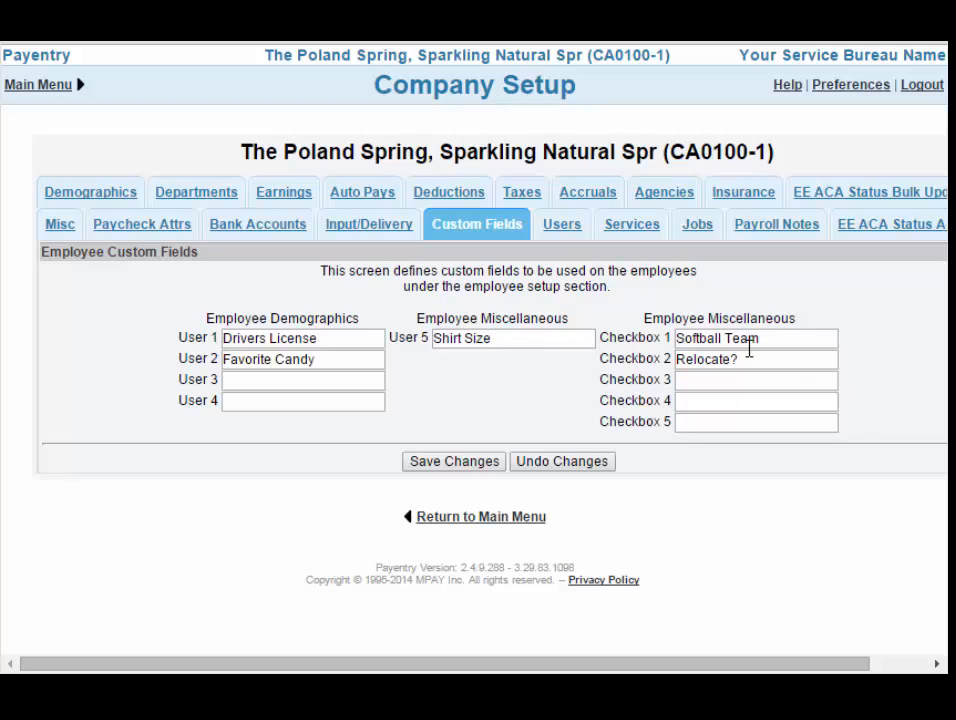
click(500, 520)
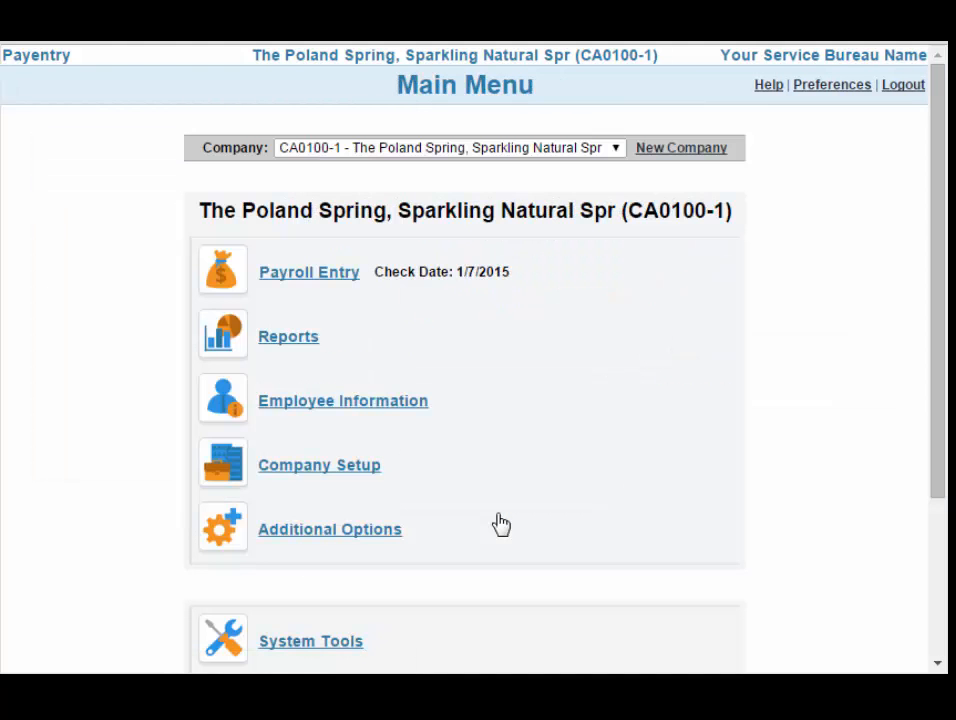
Open the first employee's record from Employee Information.
click(322, 405)
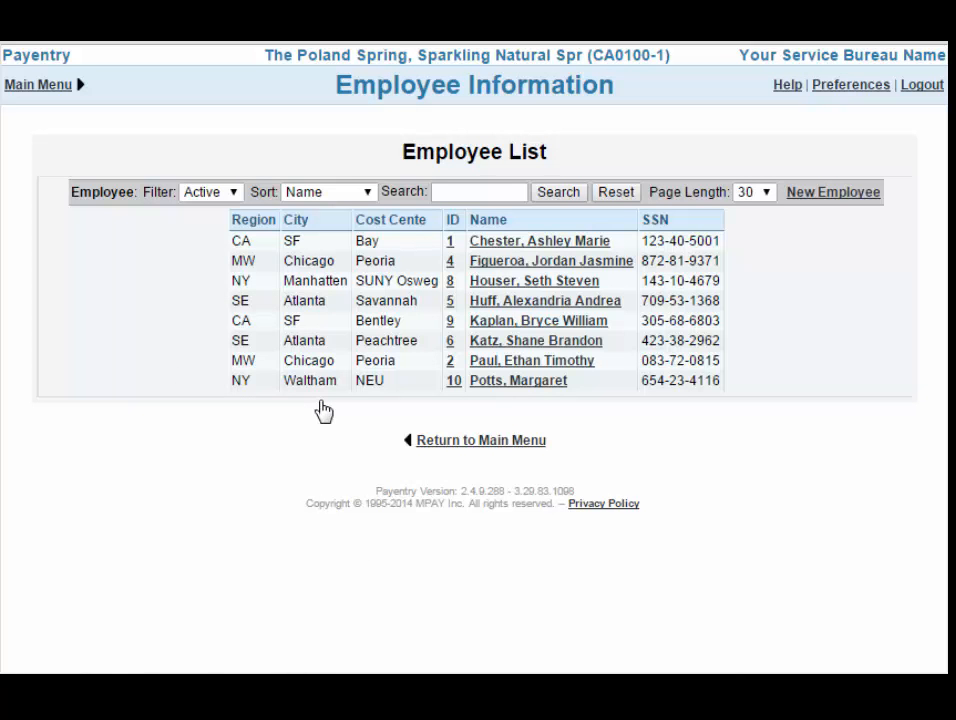
click(497, 250)
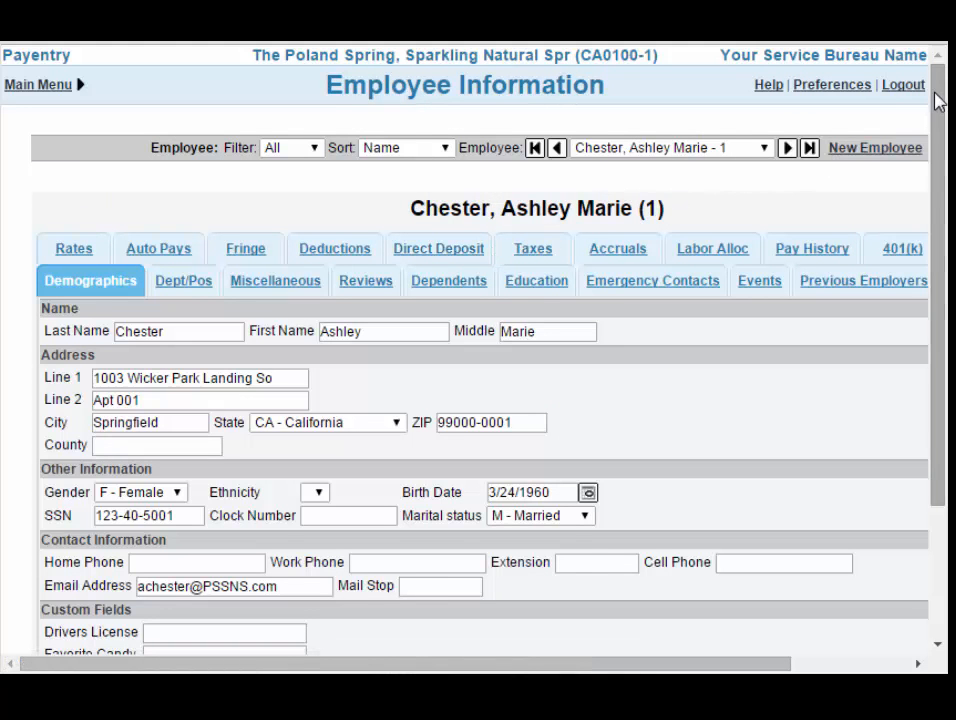
drag(935, 100, 938, 235)
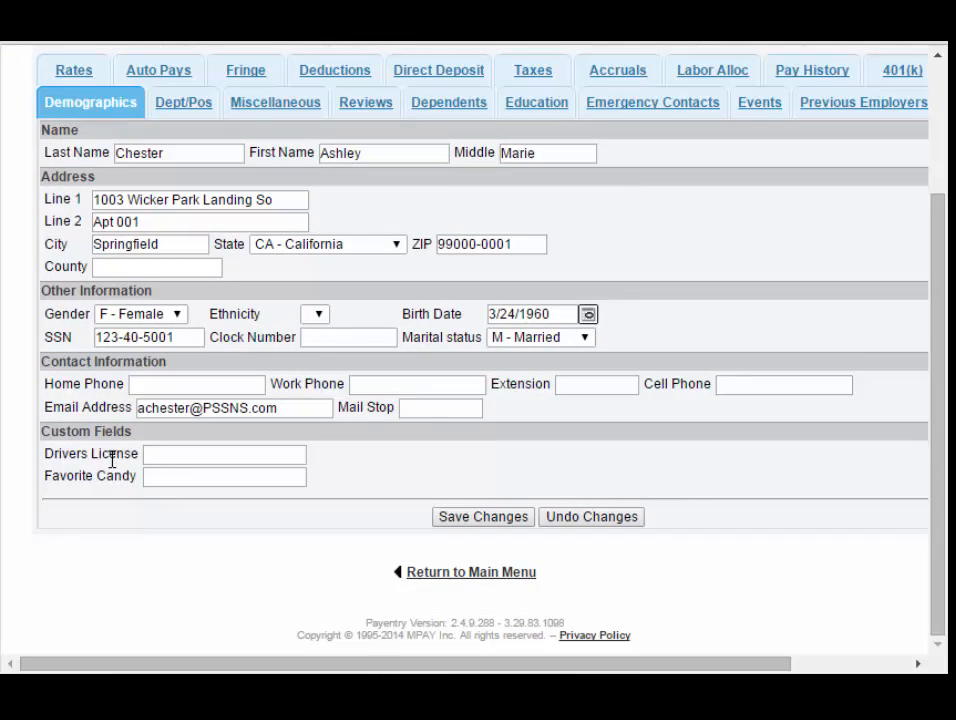
Enter the employee's driver's licence number and 'Snickers' as Favorite Candy.
click(162, 454)
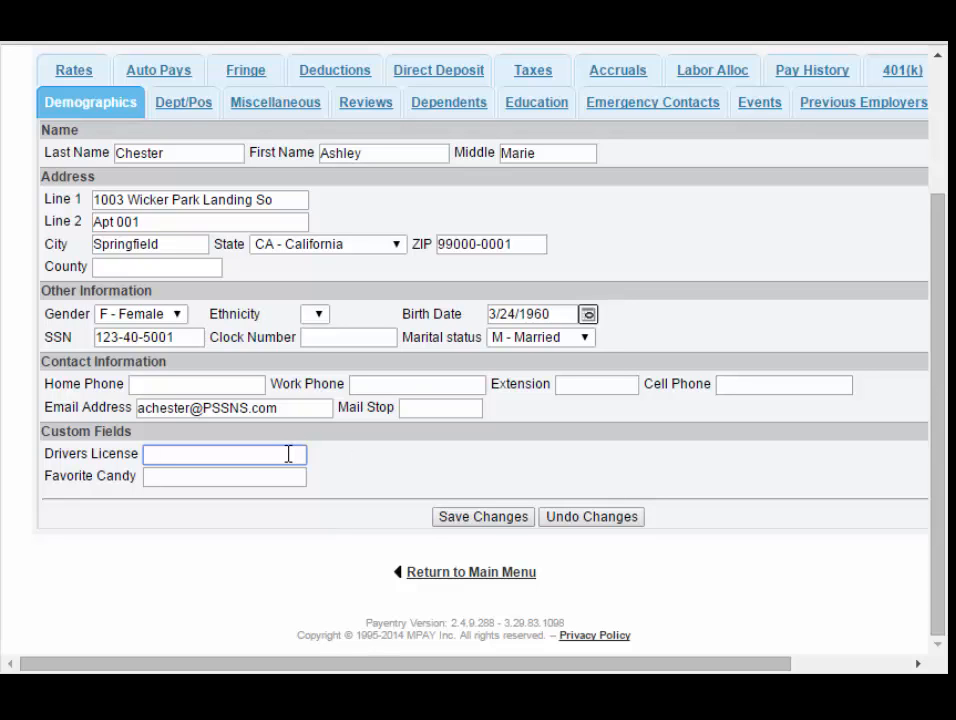
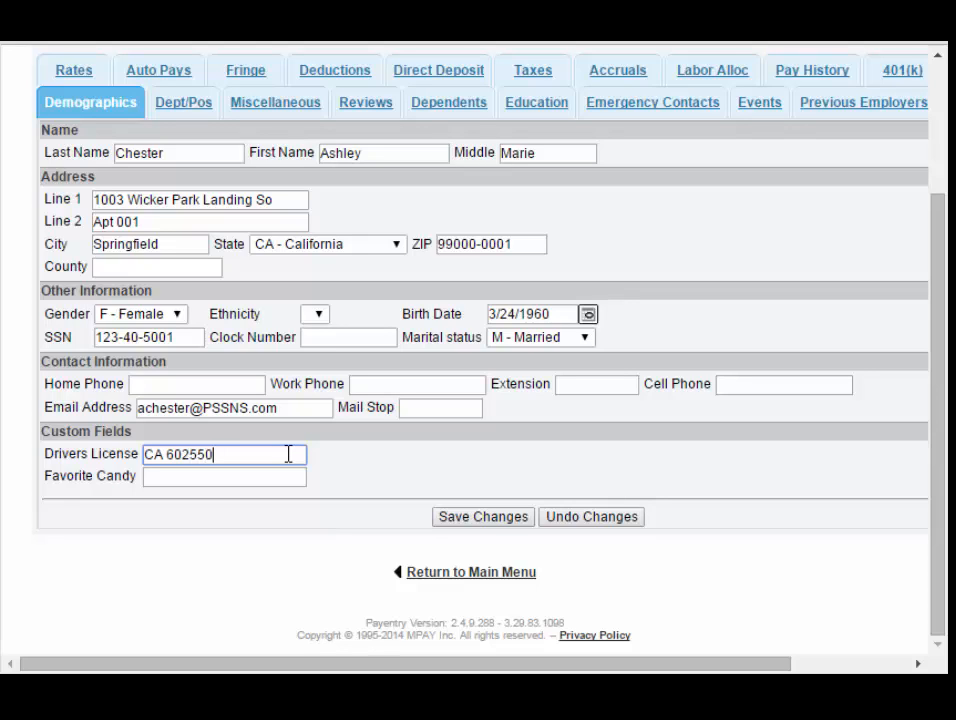
click(241, 476)
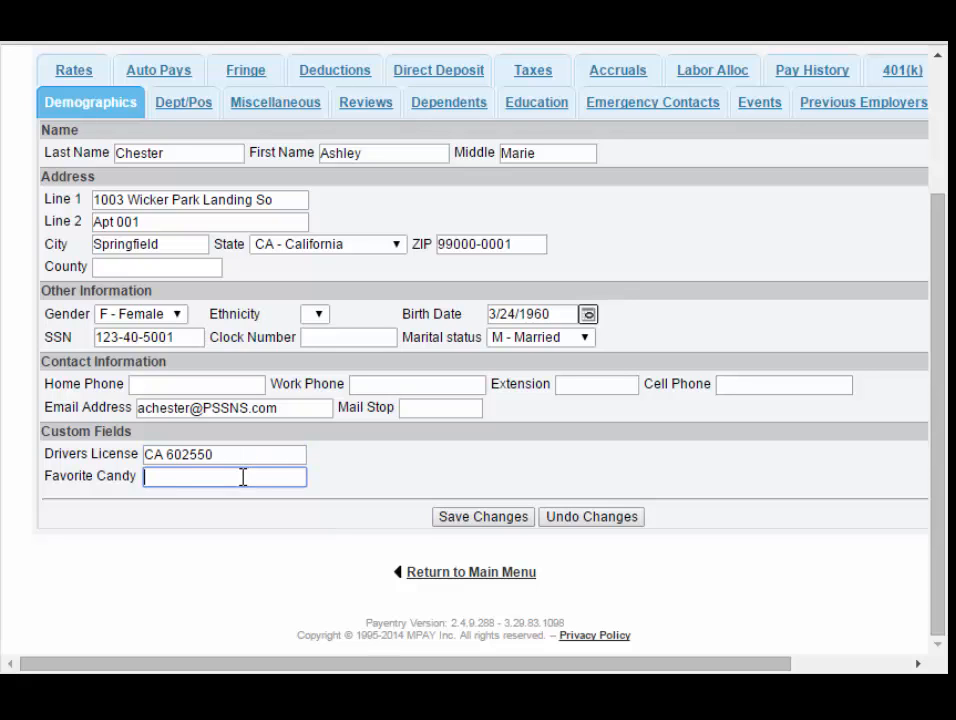
text(Snicke)
key(BackSpace)
text(kers)
Save the Drivers License and Favorite Candy values on the Demographics page.
click(476, 517)
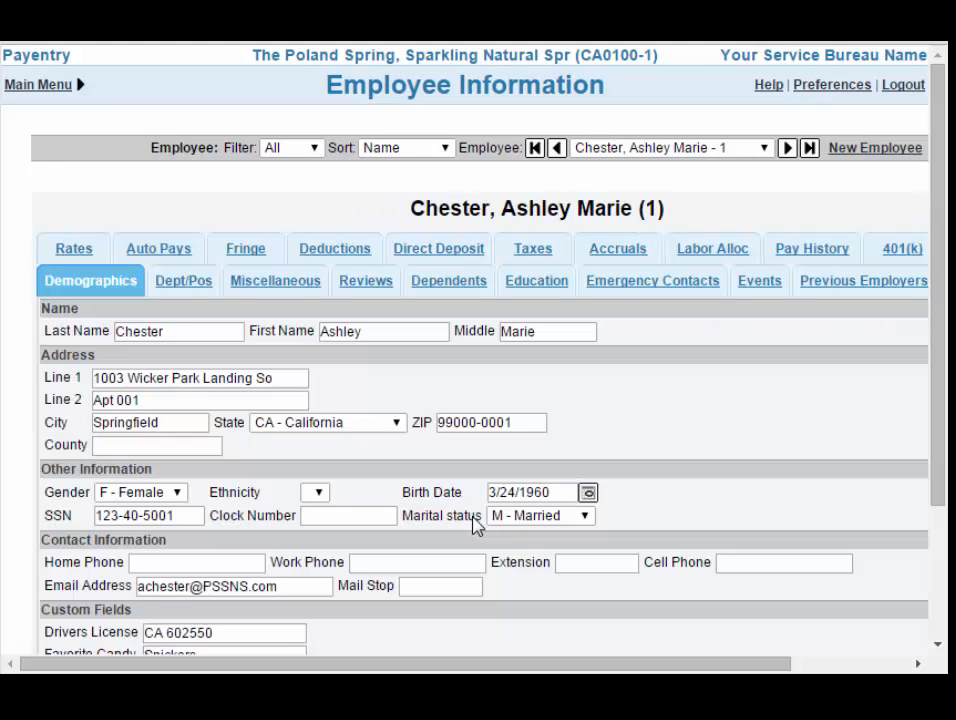
scroll(472, 508, down, 1)
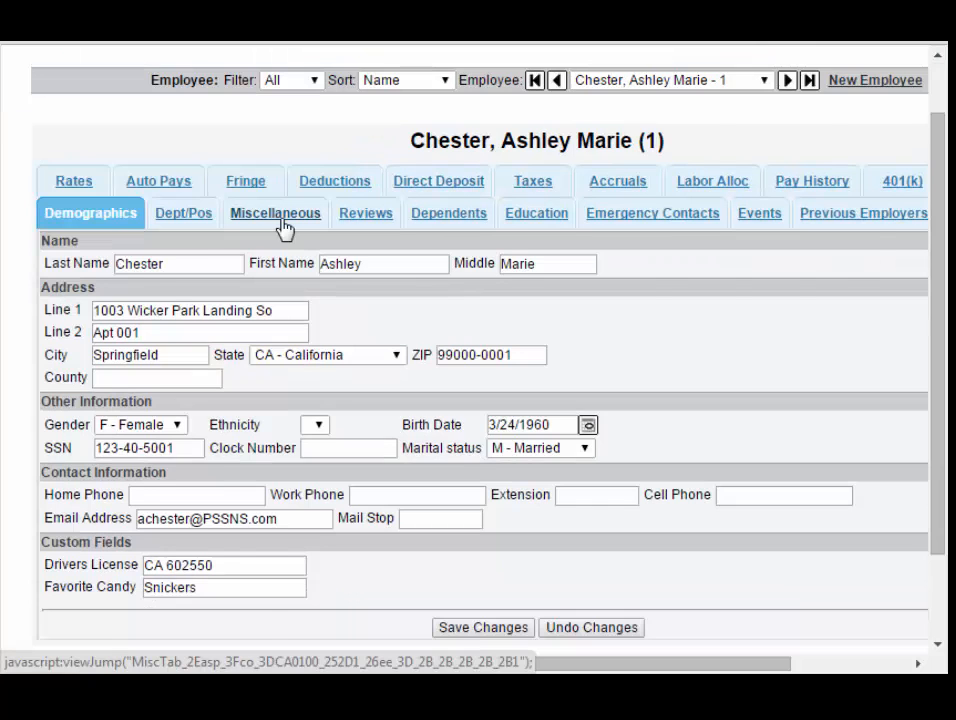
click(281, 215)
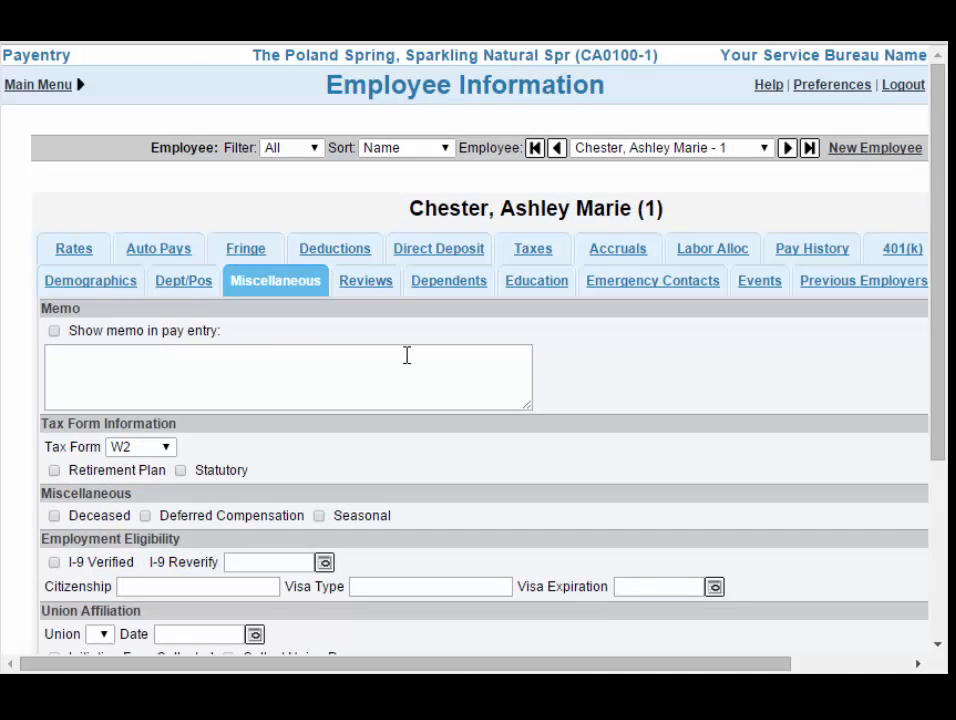
scroll(405, 354, down, 3)
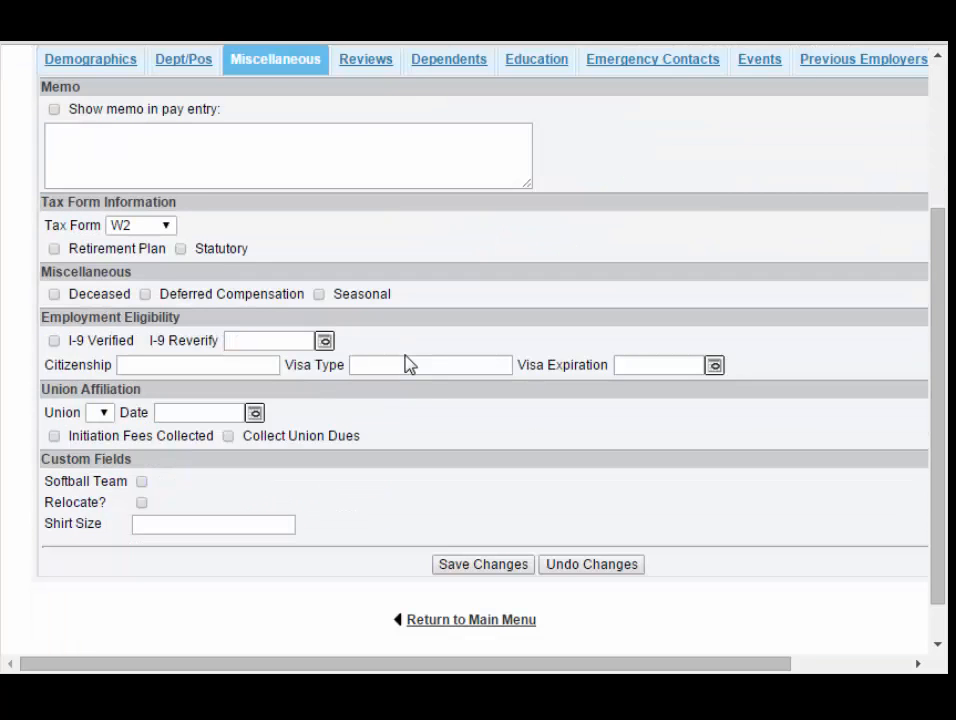
Tick Softball Team and Relocate?, set Shirt Size to Medium, and save.
click(142, 483)
click(142, 503)
click(166, 525)
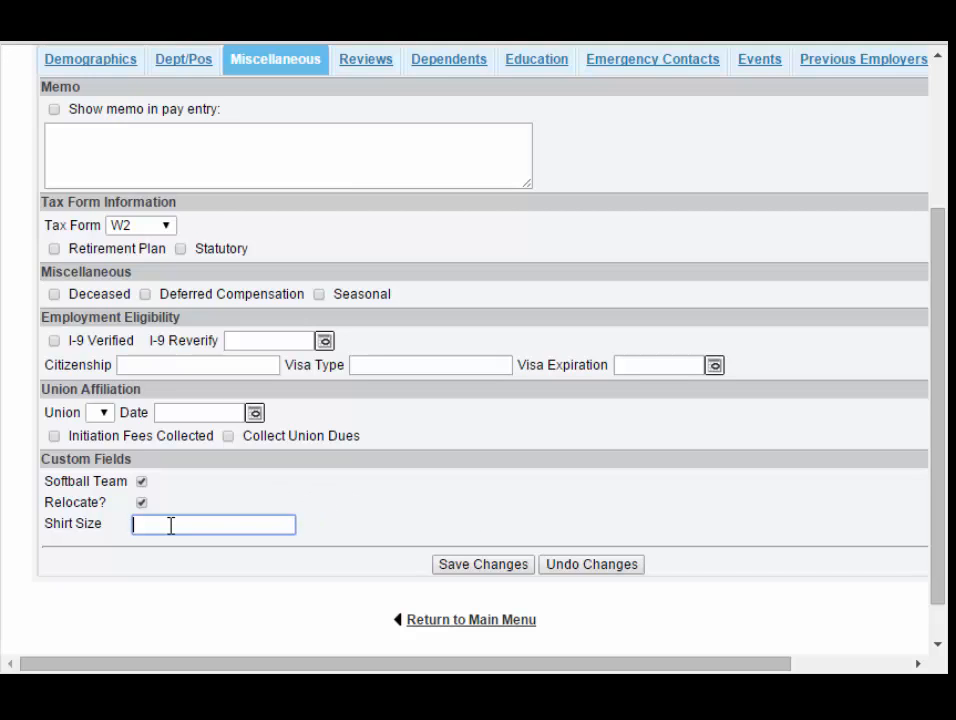
text(Medium)
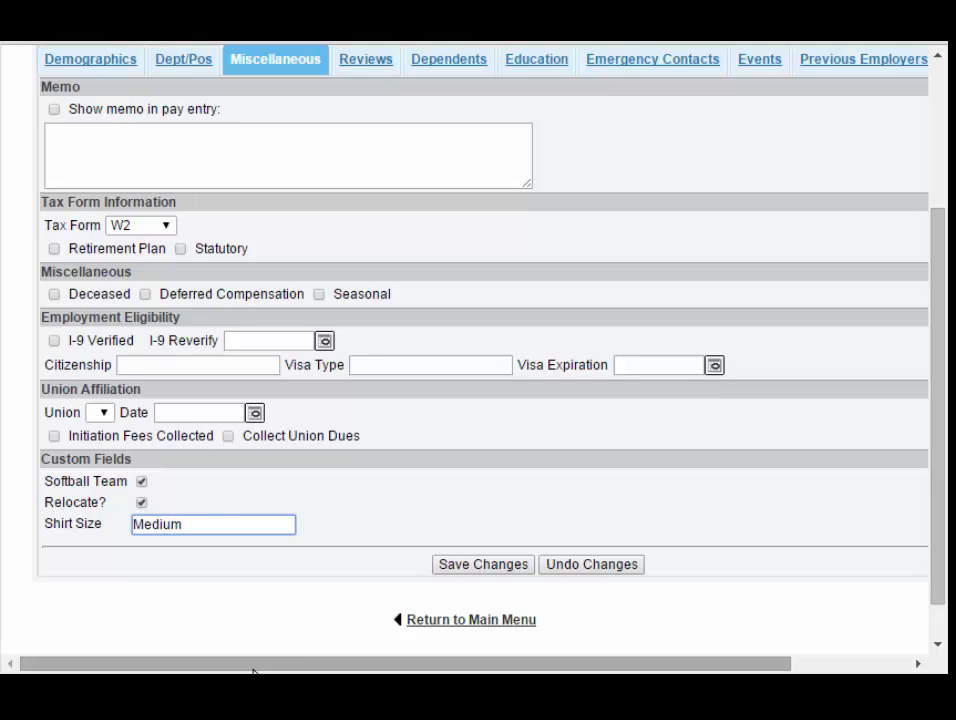
click(484, 564)
Move on to the next employee's record.
scroll(141, 506, down, 1)
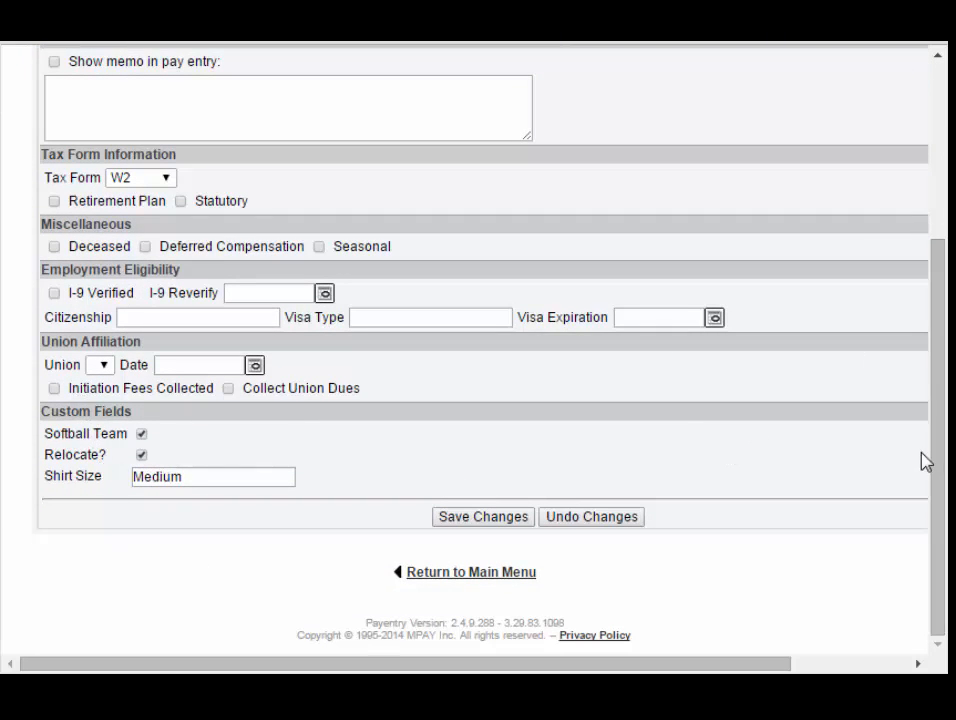
drag(941, 433, 858, 177)
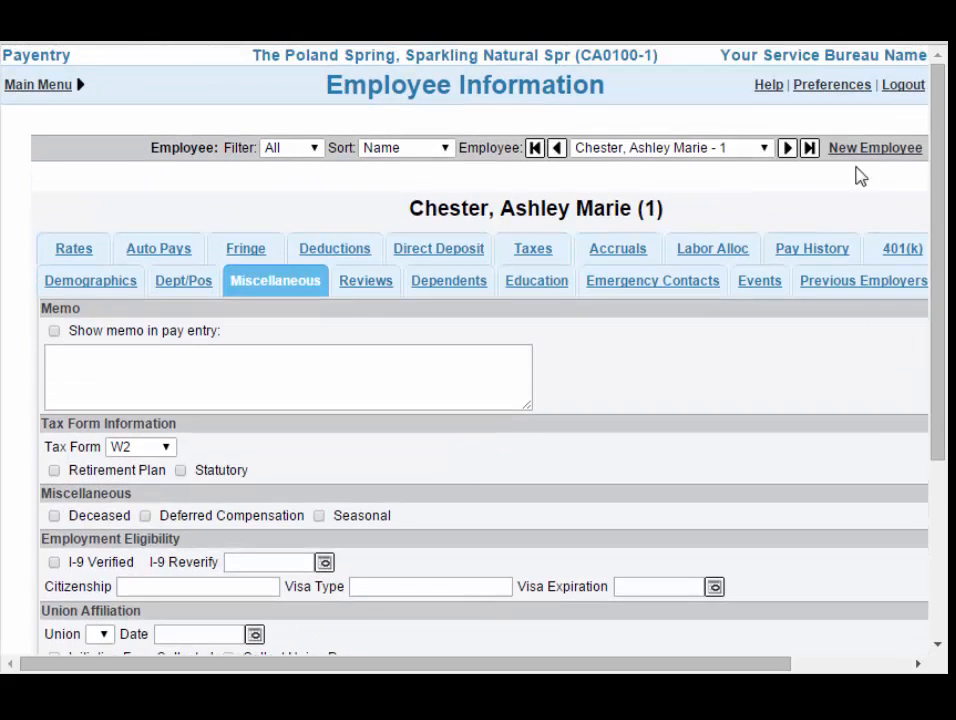
click(787, 150)
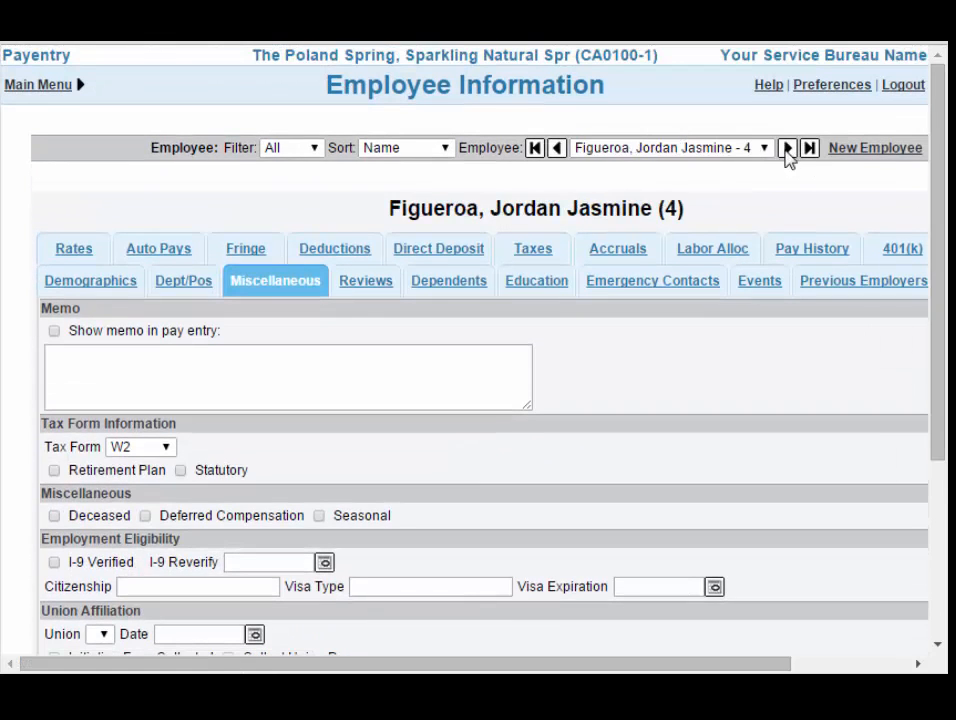
drag(941, 102, 941, 227)
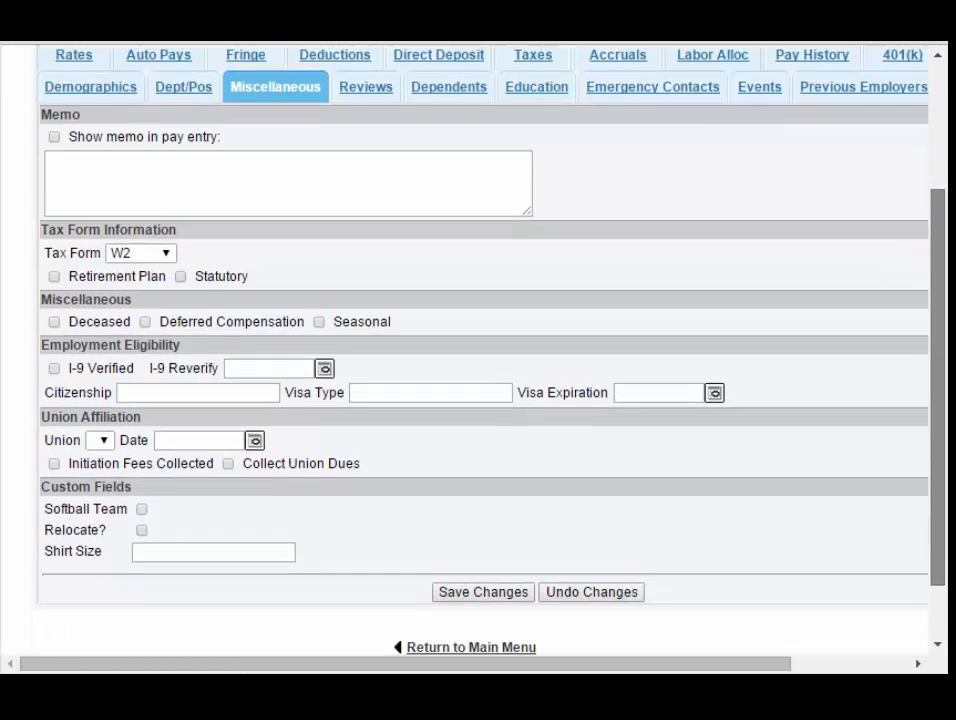
scroll(474, 357, down, 1)
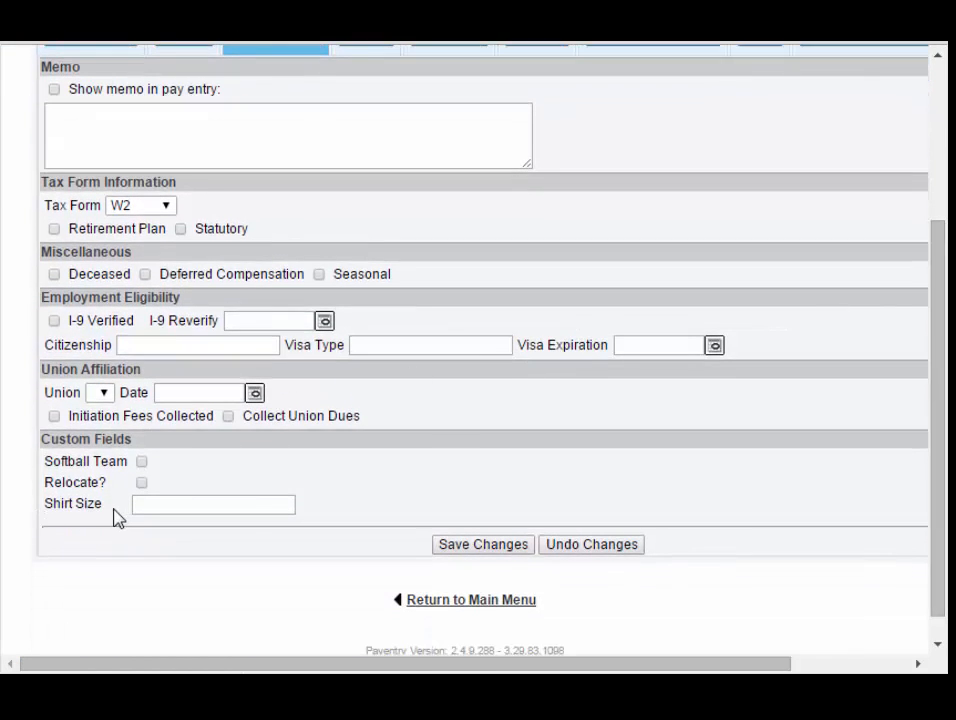